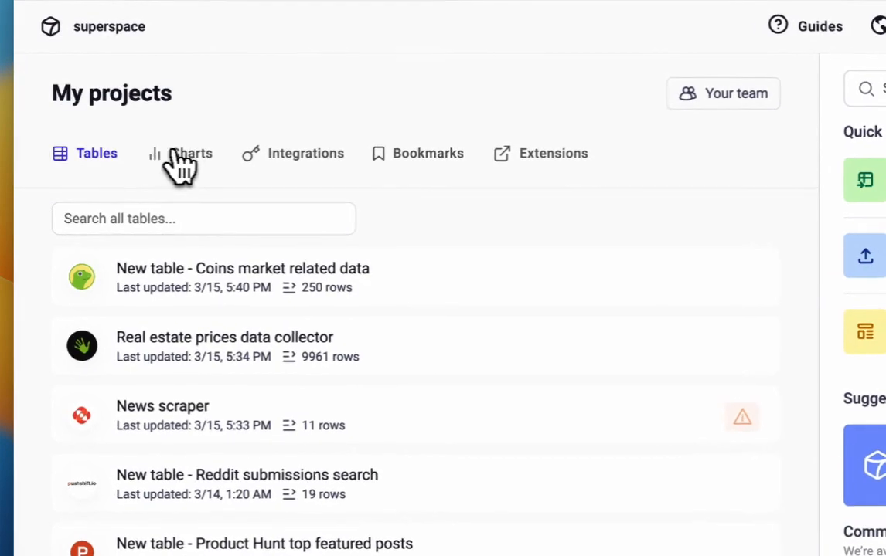
- Look through the Charts, Integrations, Bookmarks and Extensions sections of the projects page and return to the tables list
left_click(133, 165)
left_click(297, 152)
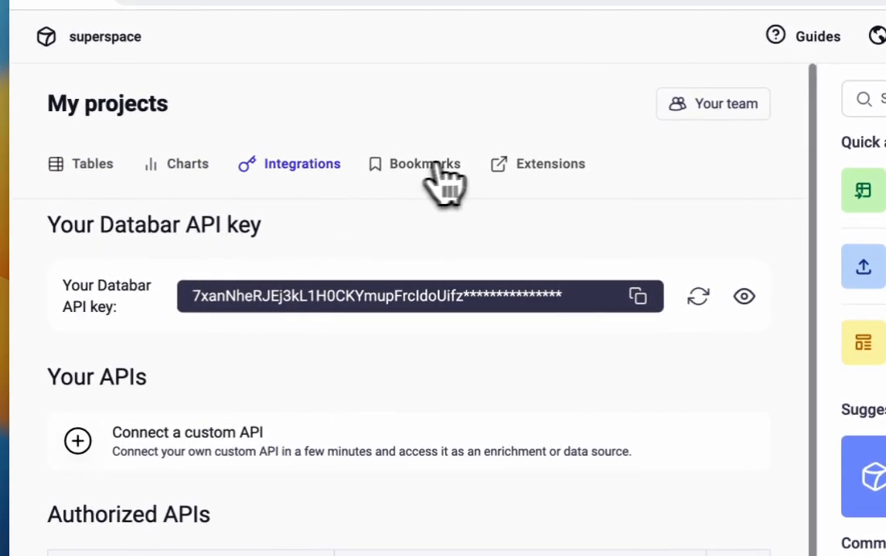
left_click(429, 168)
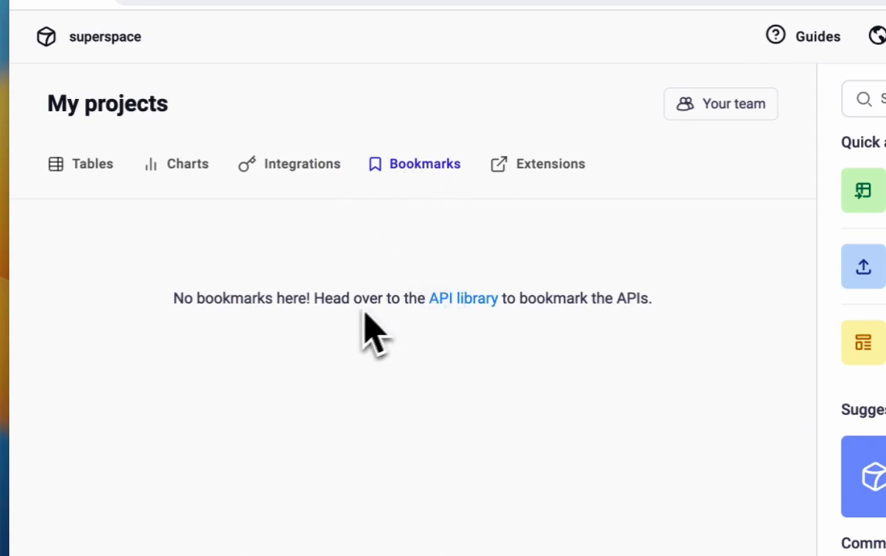
left_click(529, 165)
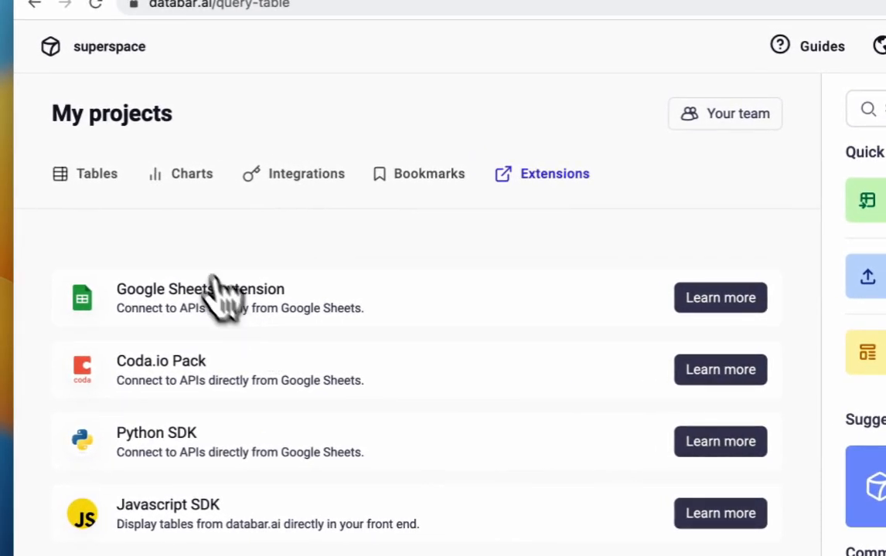
left_click(86, 173)
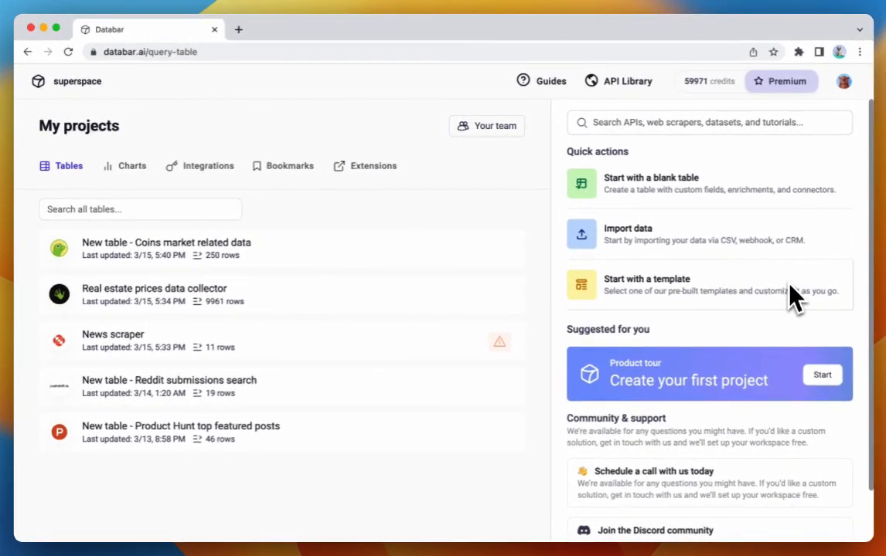
- Try a search of the APIs, scrapers and datasets for "product hunt", browse the results and clear the search
left_click(647, 122)
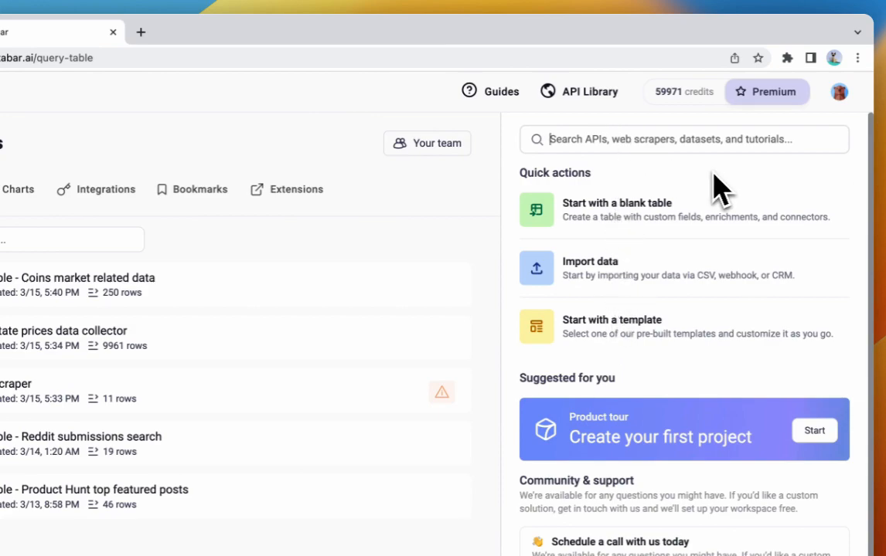
type("product hunt")
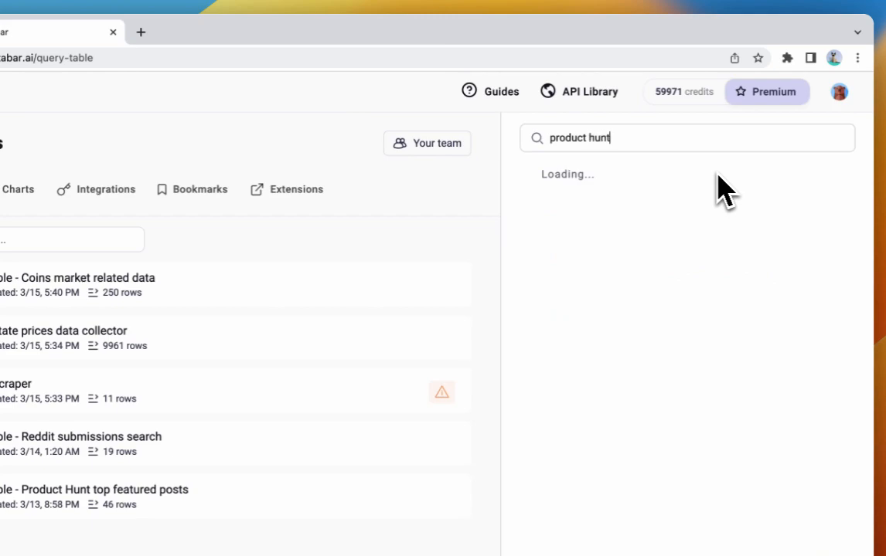
scroll(696, 208, "down", 5)
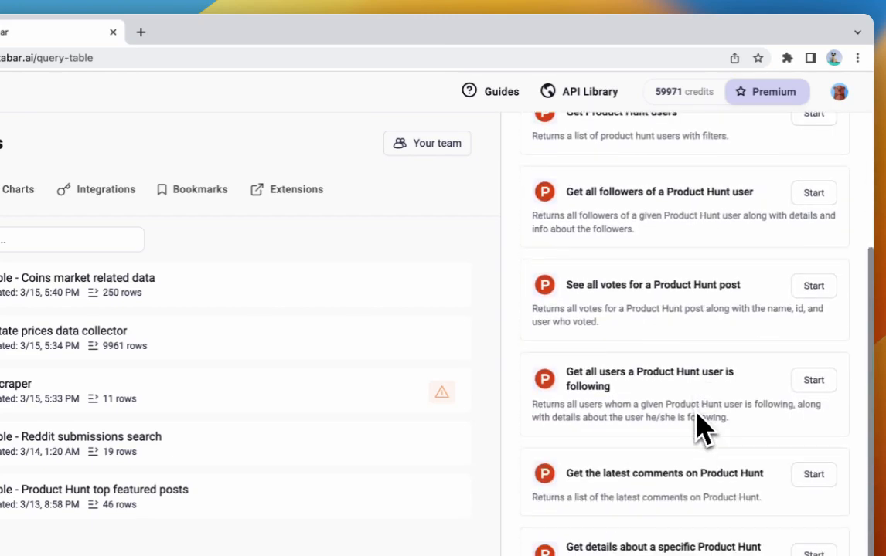
scroll(731, 485, "up", 5)
triple_click(667, 128)
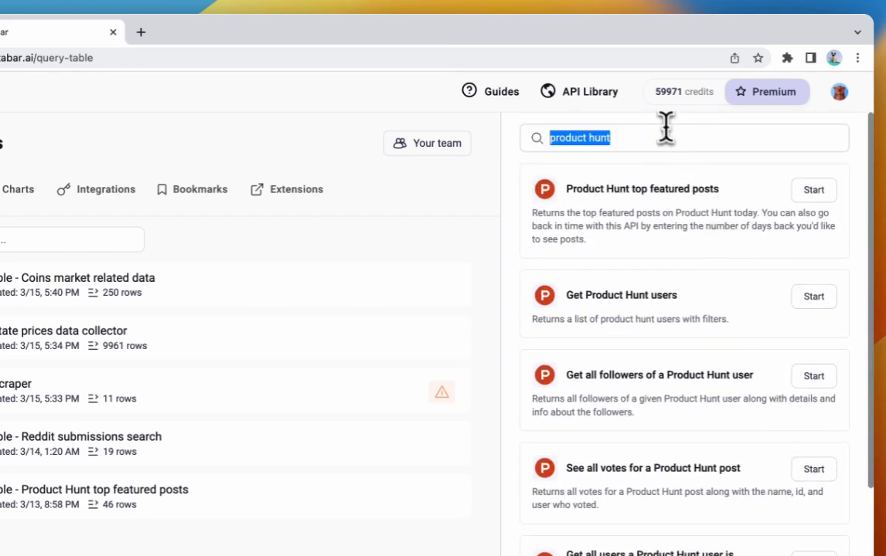
key("BackSpace")
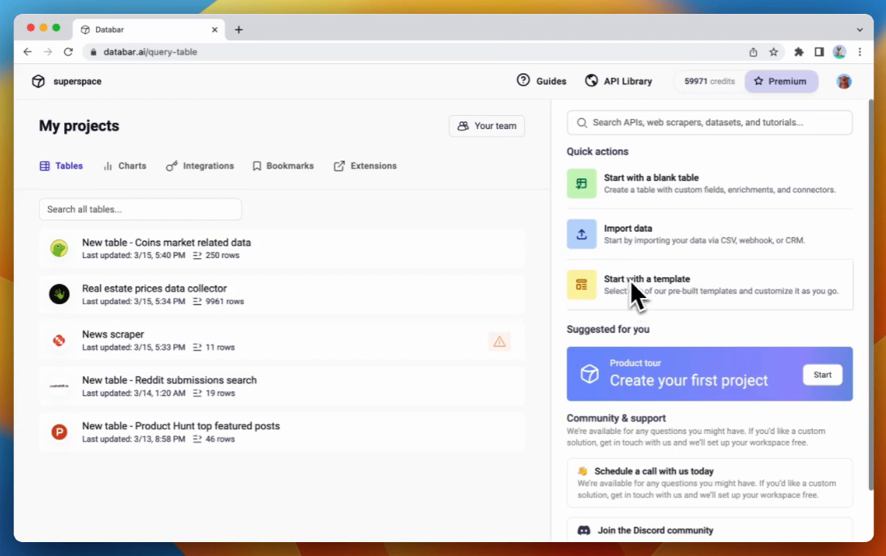
- Search the available APIs and datasets for "product hunt"
scroll(619, 317, "down", 3)
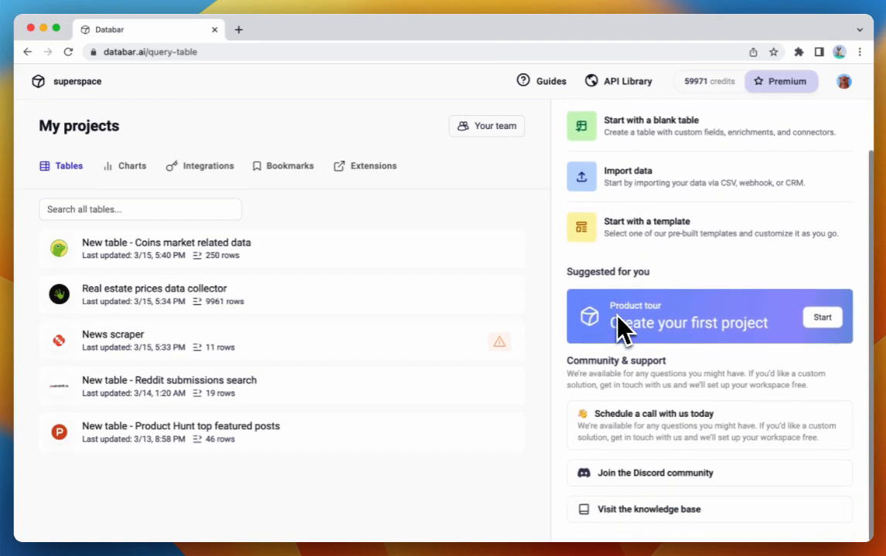
scroll(650, 283, "up", 3)
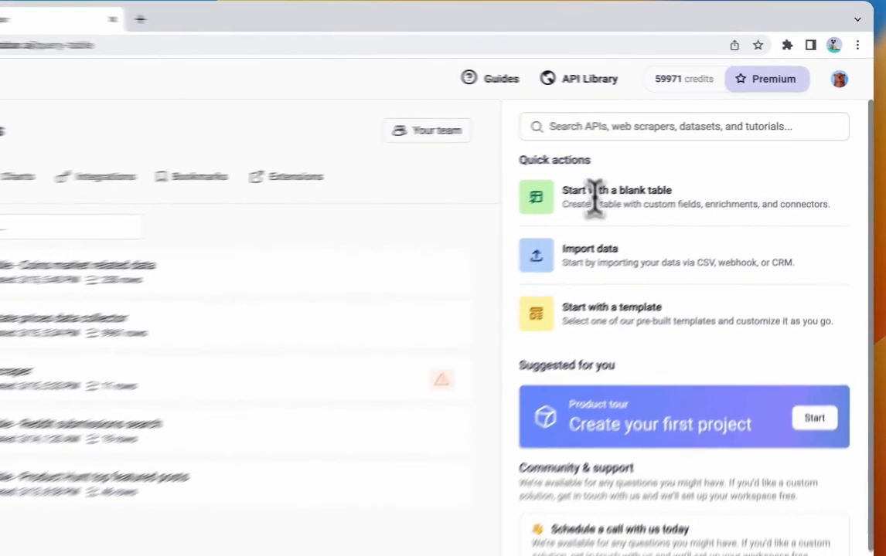
type("produc")
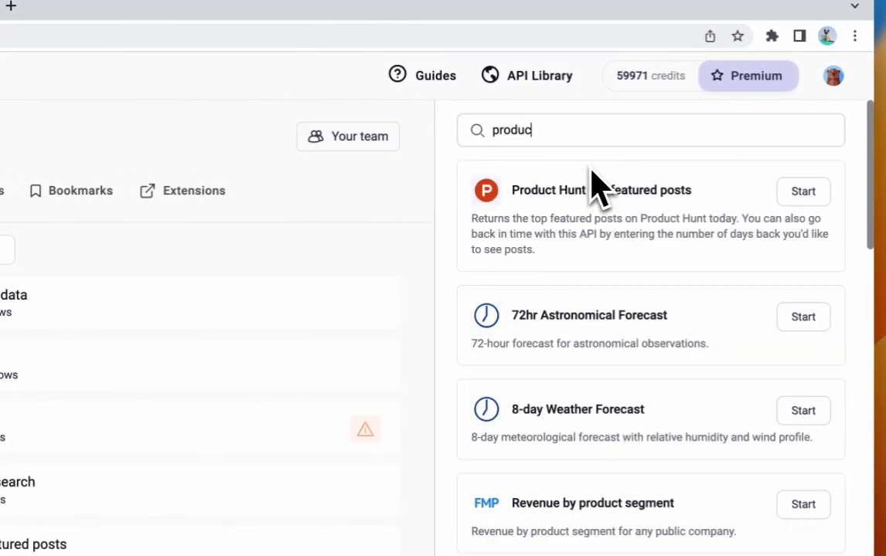
type("t hu")
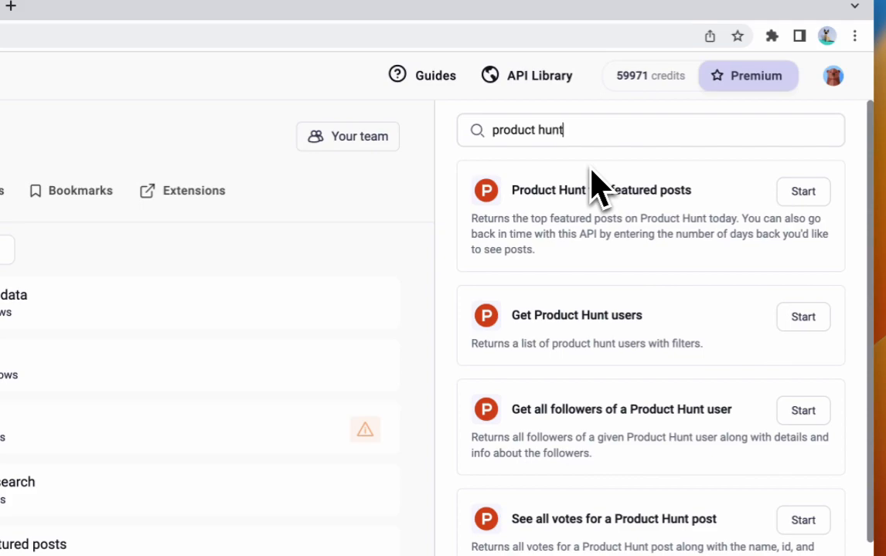
type("nt")
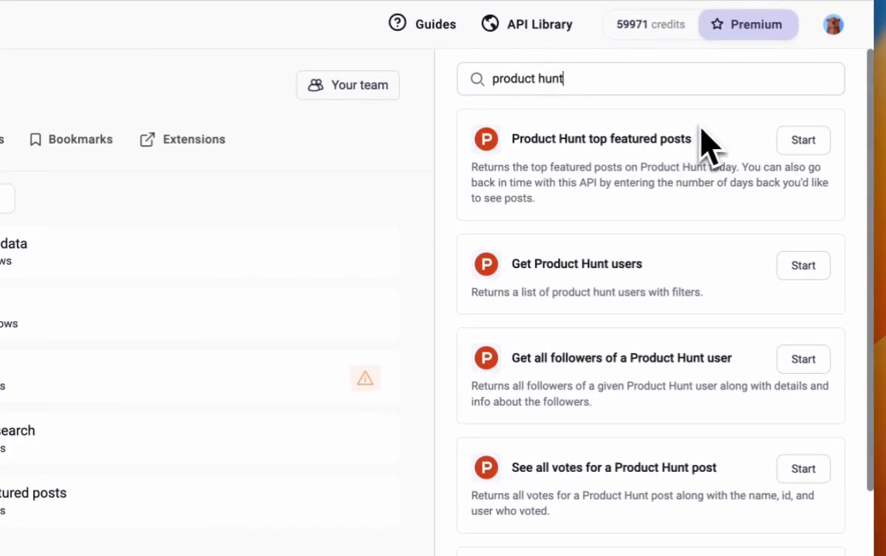
- Start a new table from the "Product Hunt top featured posts" API
left_click_drag(578, 90, 511, 115)
scroll(631, 309, "down", 1)
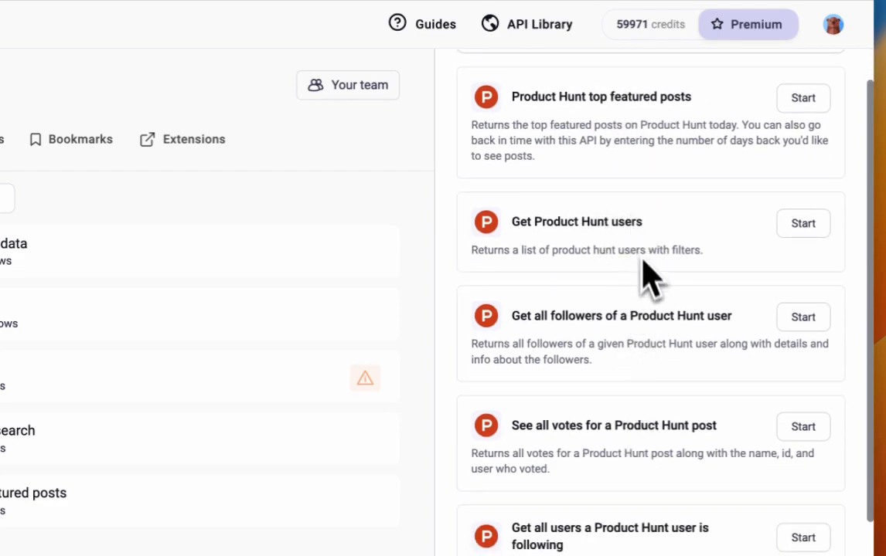
scroll(642, 258, "down", 1)
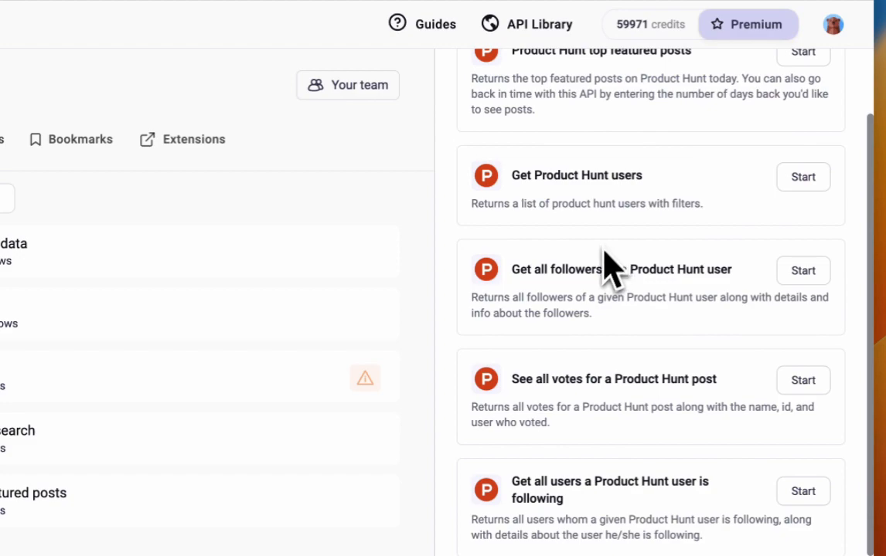
scroll(605, 255, "up", 2)
left_click_drag(463, 102, 621, 158)
left_click(625, 167)
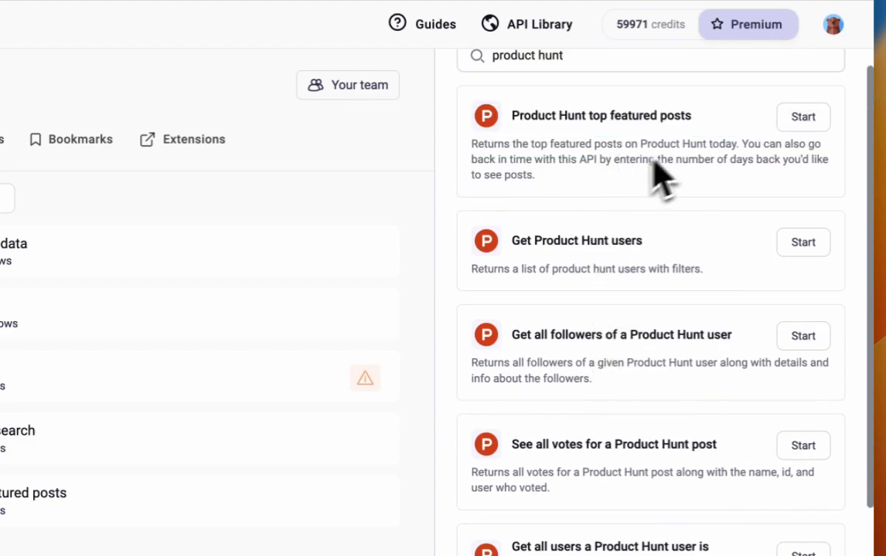
left_click(801, 118)
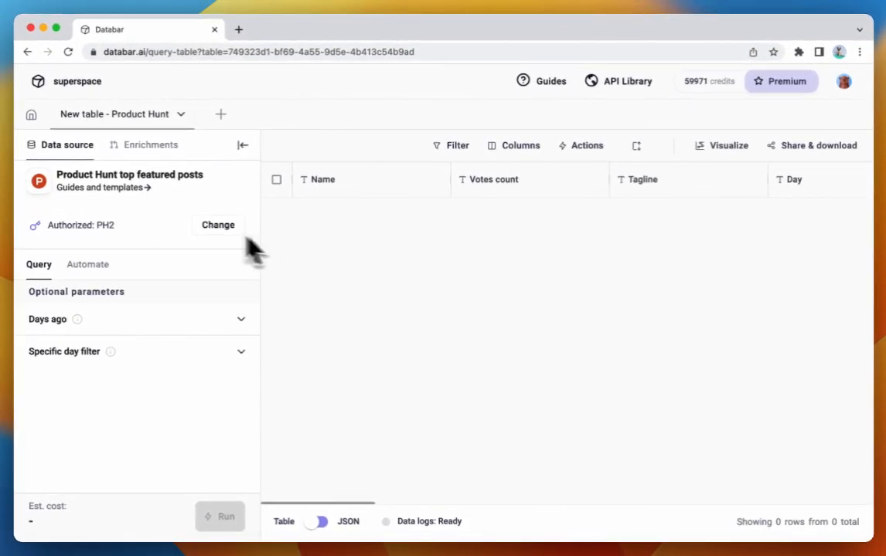
- Look over the new table's columns, visit the projects home page and return to the Product Hunt table
scroll(616, 386, "right", 10)
scroll(618, 414, "left", 10)
scroll(391, 290, "right", 1)
scroll(382, 290, "left", 1)
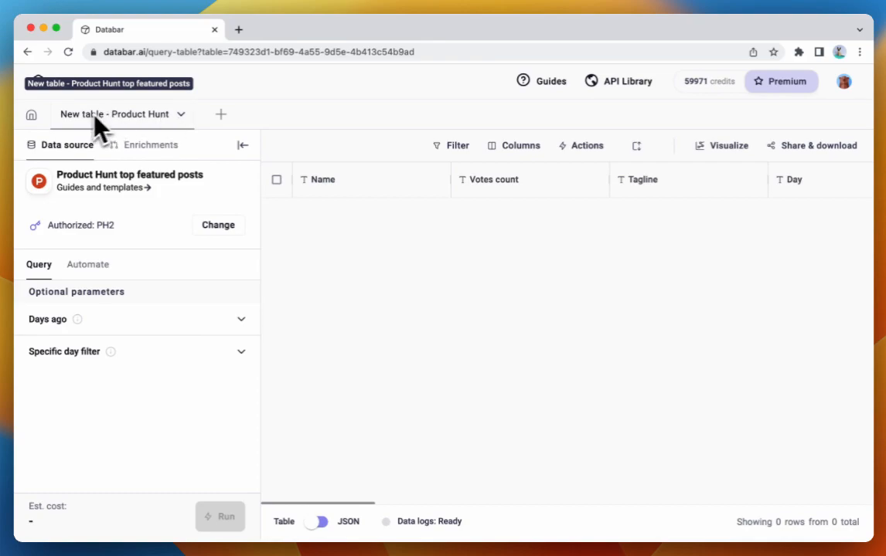
left_click(31, 114)
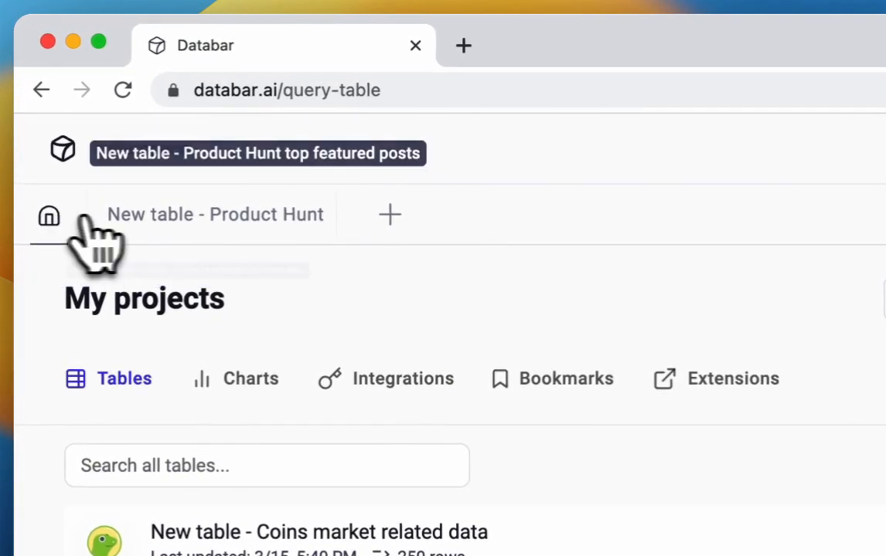
left_click(155, 224)
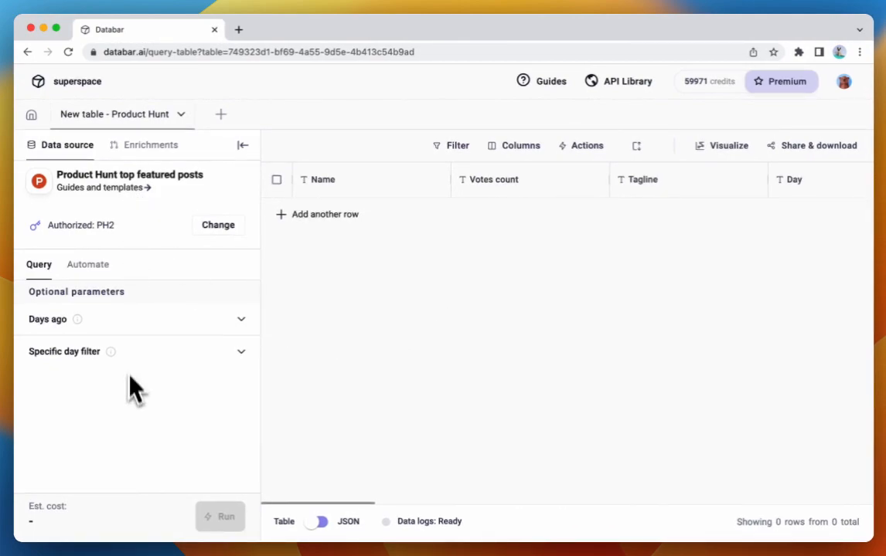
- Reset the data source's authorization and authorize it with the saved key PH2
left_click(216, 225)
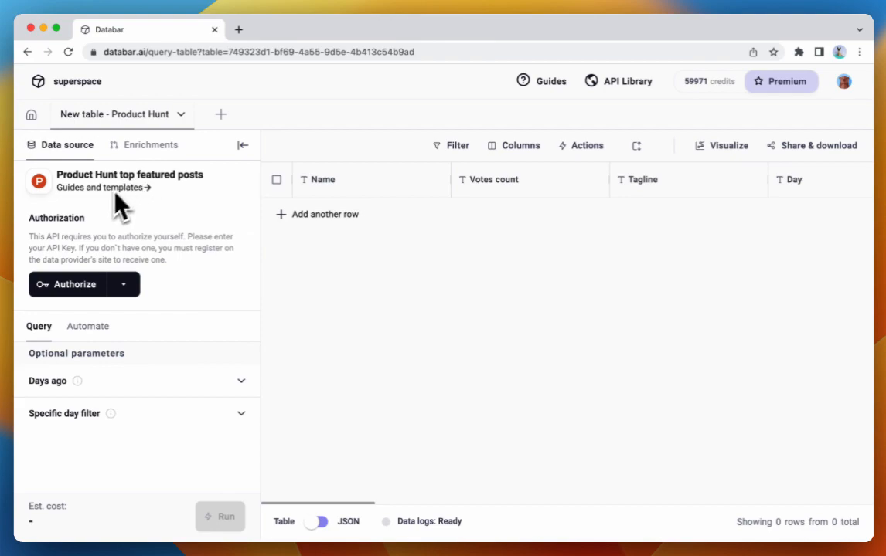
left_click(123, 286)
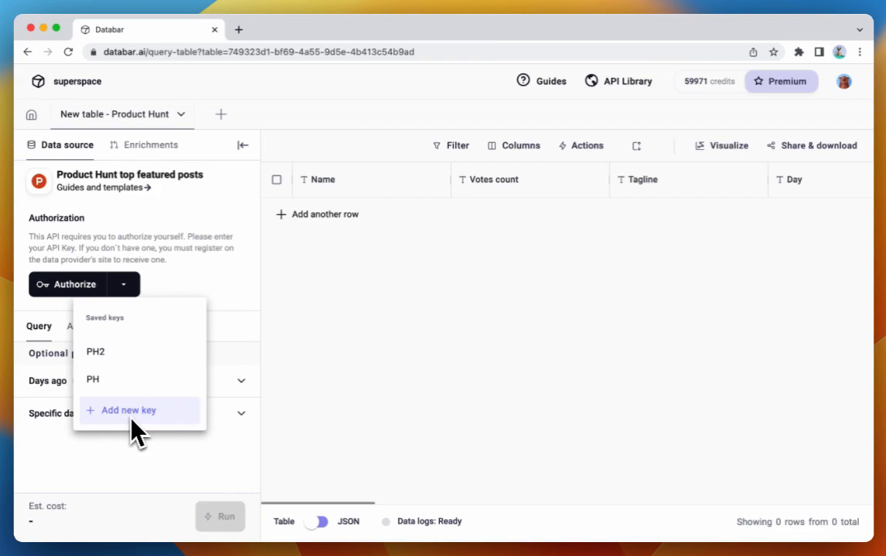
left_click(104, 353)
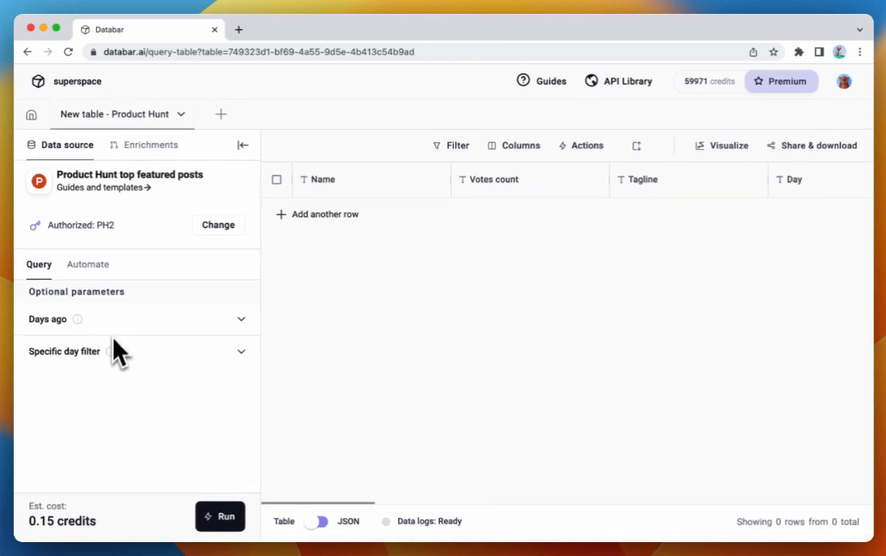
- Review the optional Days ago and Specific day filter parameters, leave both empty and run the query
left_click(64, 323)
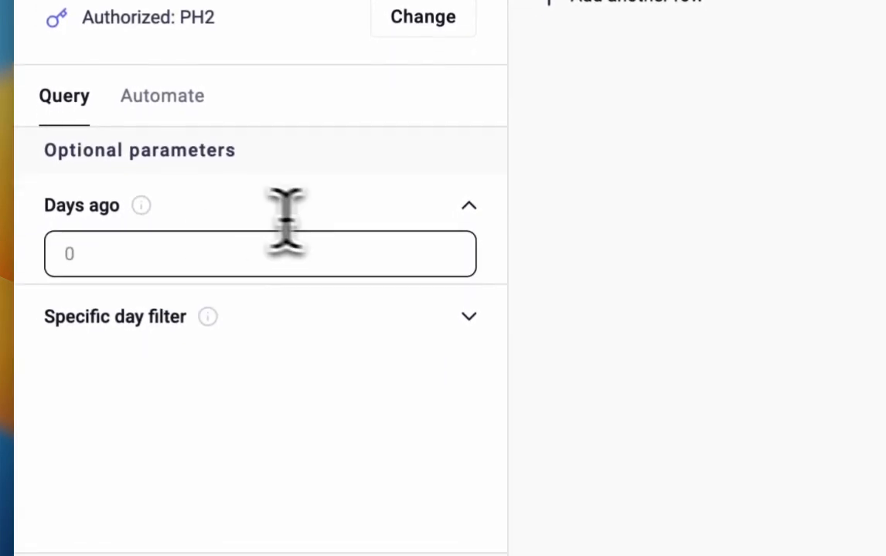
left_click(403, 319)
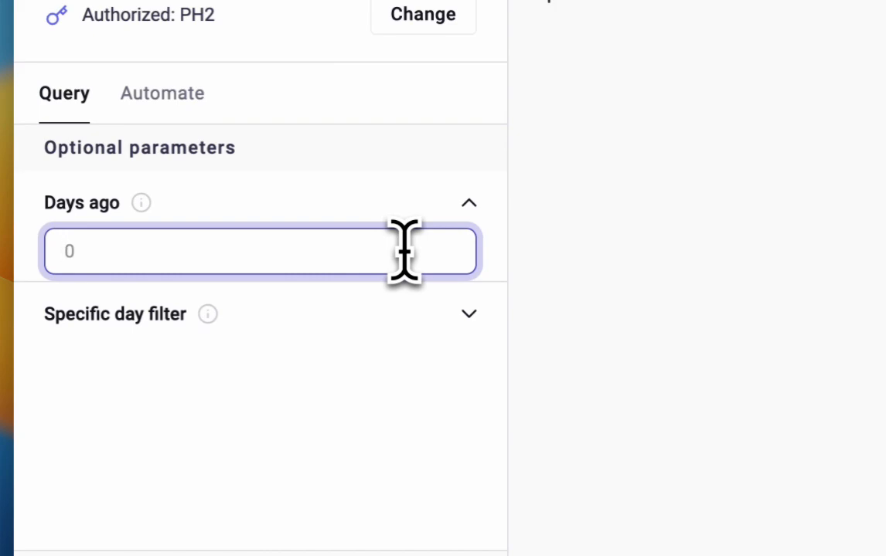
left_click(370, 309)
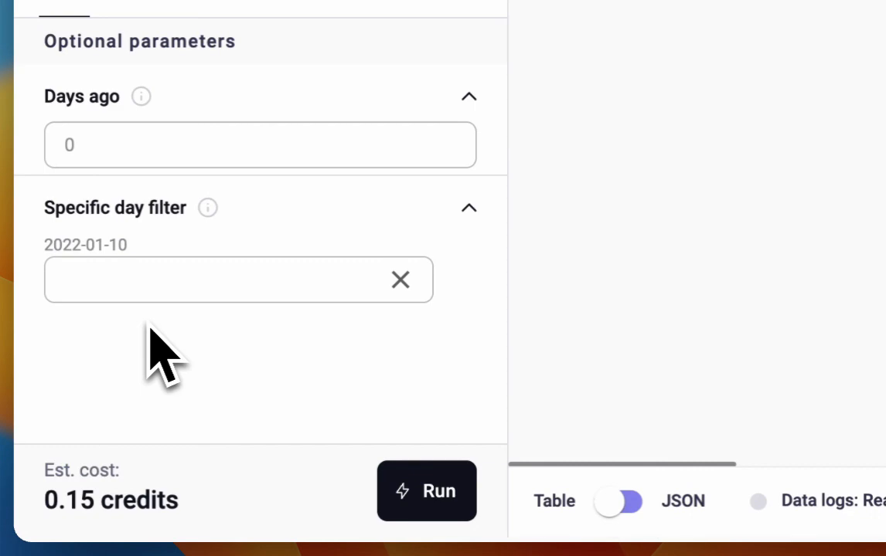
left_click(265, 112)
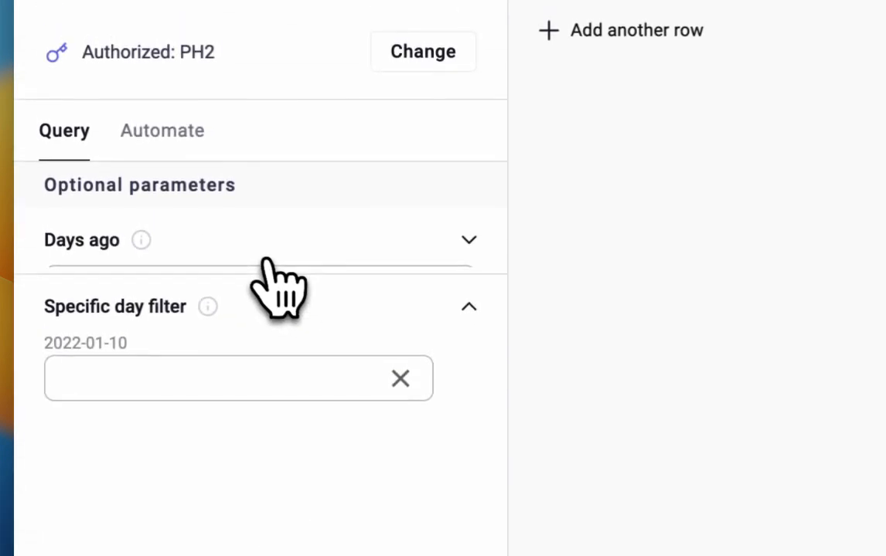
left_click(233, 311)
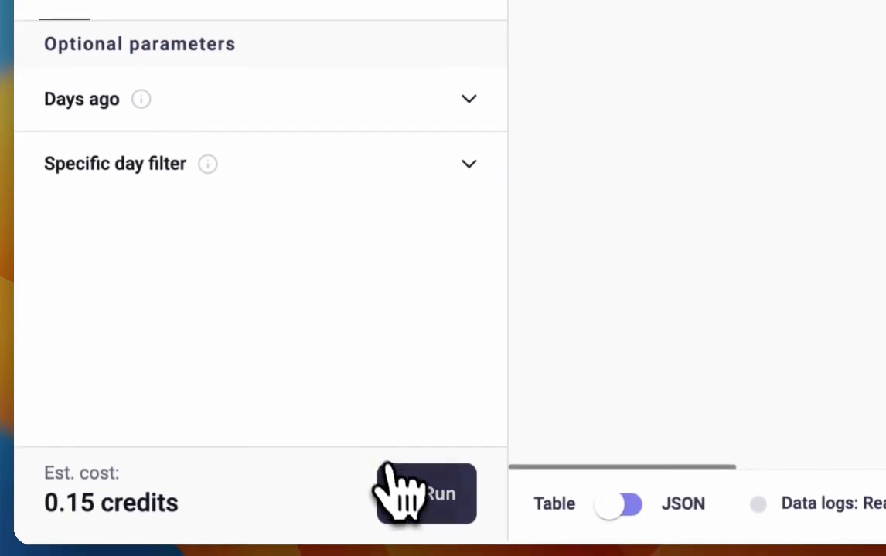
left_click(396, 474)
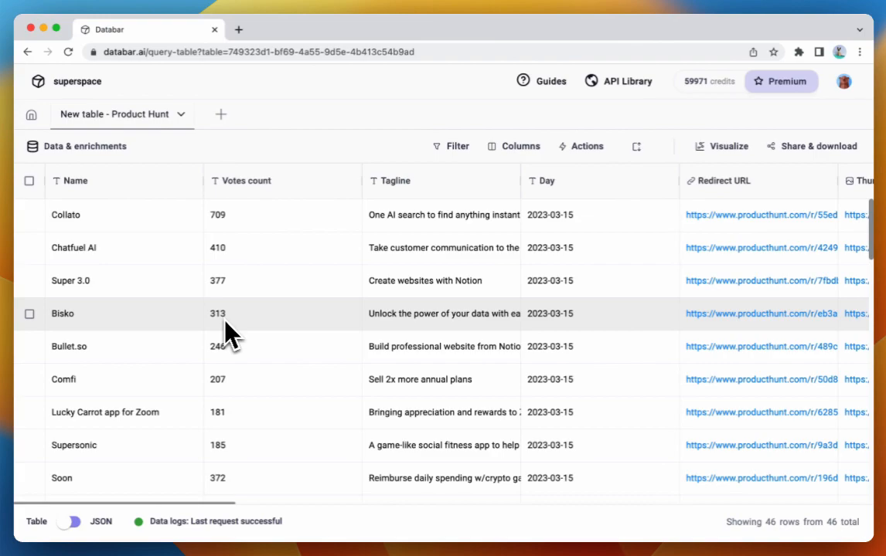
- Examine the returned Product Hunt posts across the table's columns, including Votes count, Day, Redirect URL and Thumbnail
scroll(309, 333, "right", 10)
scroll(346, 330, "right", 15)
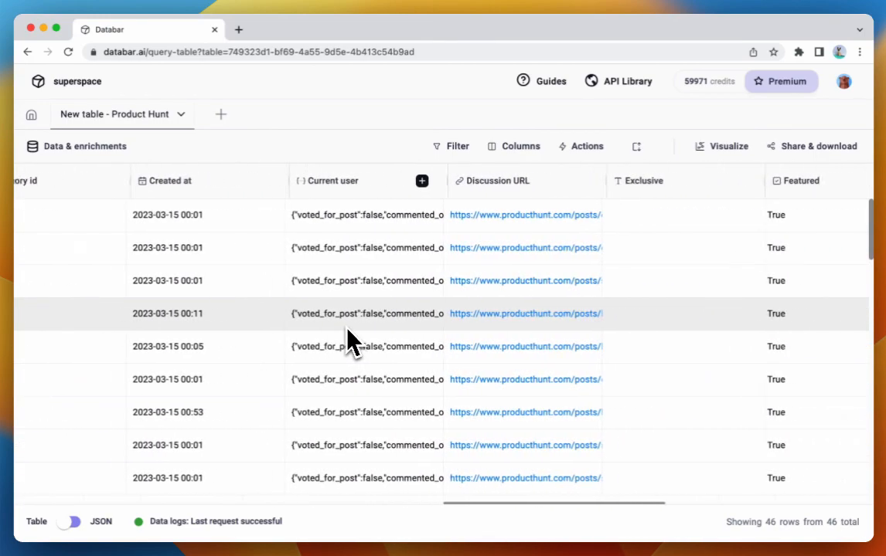
scroll(347, 330, "left", 20)
scroll(348, 332, "left", 10)
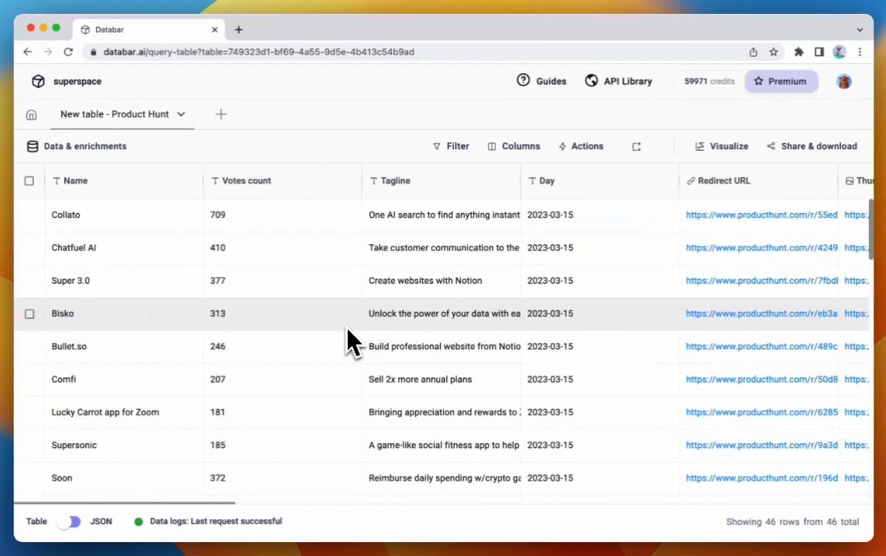
scroll(348, 333, "right", 15)
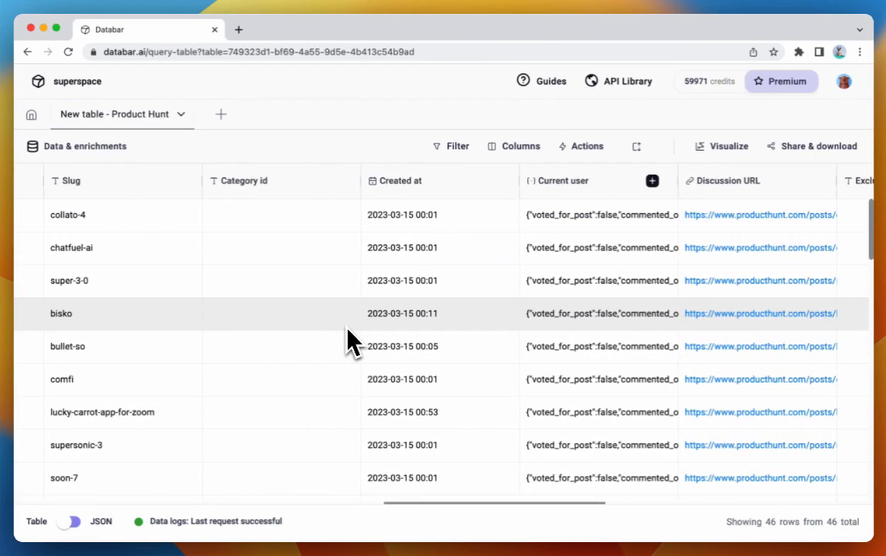
scroll(349, 340, "left", 12)
scroll(272, 322, "left", 3)
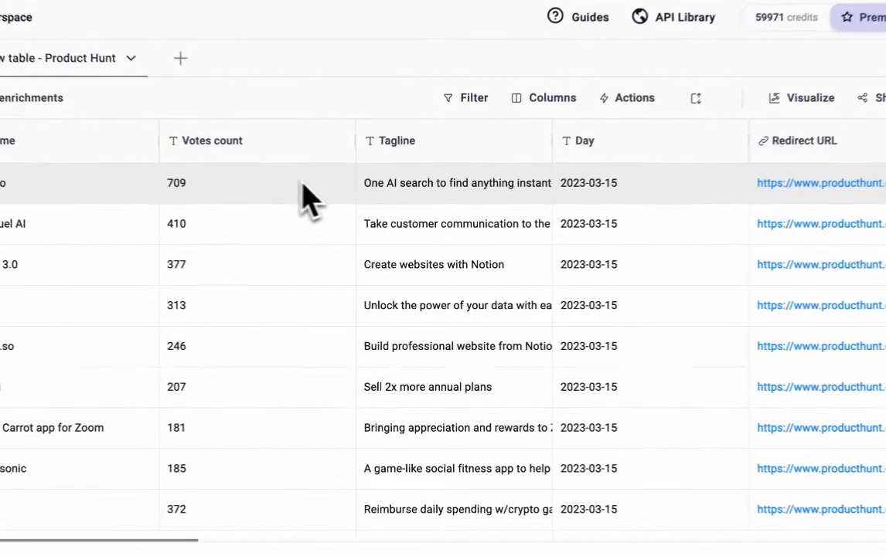
scroll(343, 233, "right", 10)
left_click(297, 184)
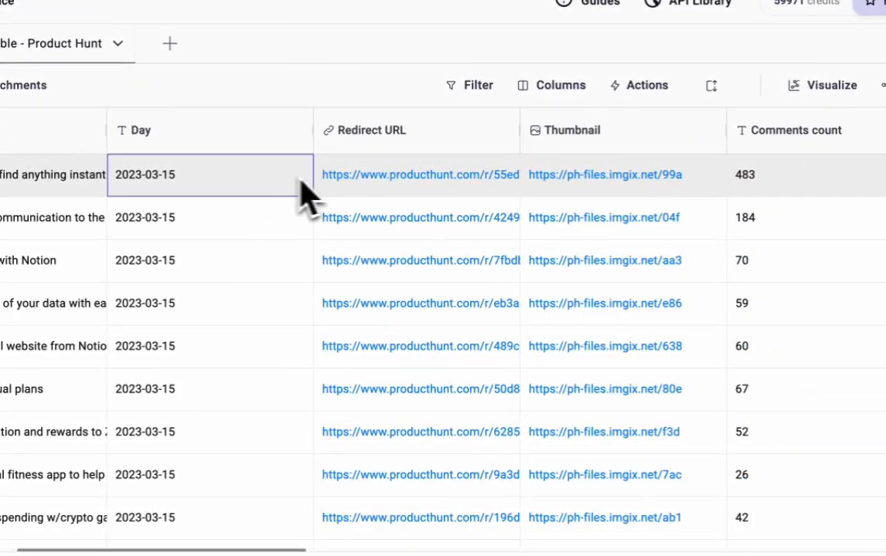
scroll(494, 175, "right", 3)
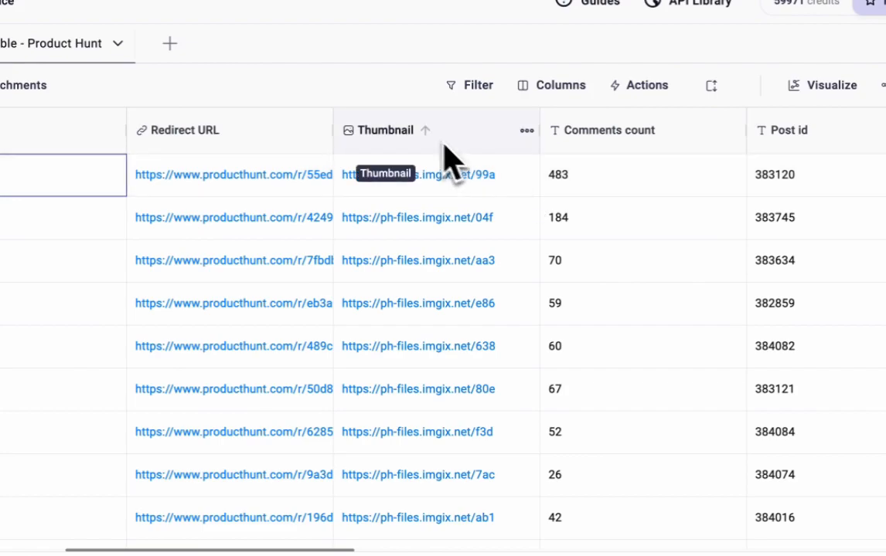
- Change the Thumbnail column's display from link to image, save it and look over the loaded thumbnails
scroll(554, 192, "right", 8)
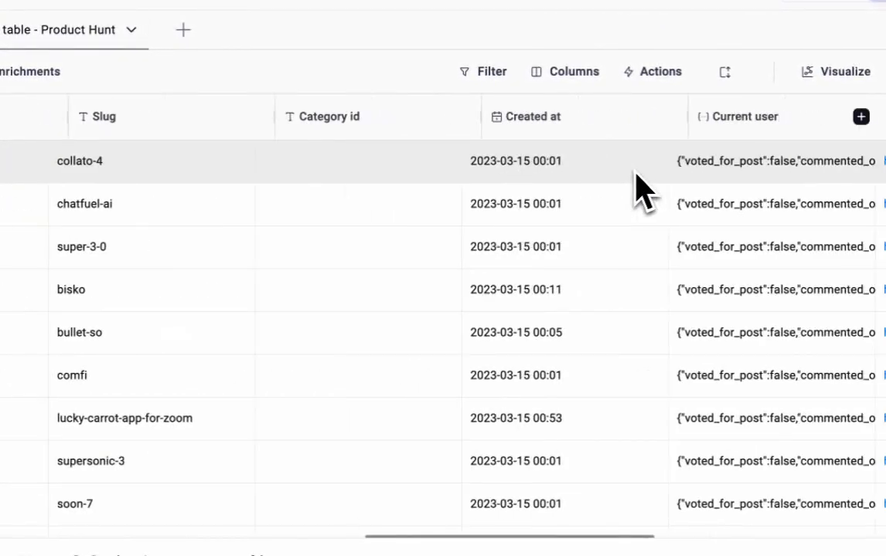
scroll(635, 189, "right", 3)
scroll(637, 188, "left", 15)
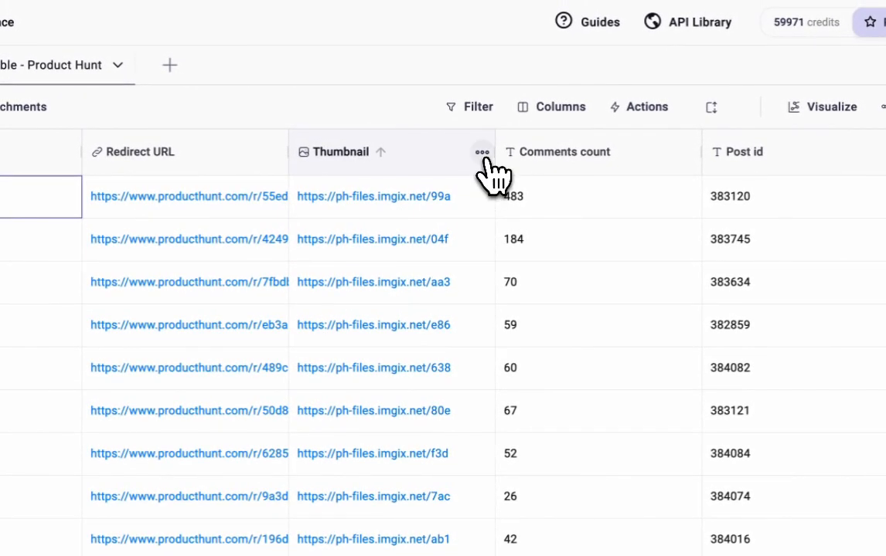
left_click(482, 153)
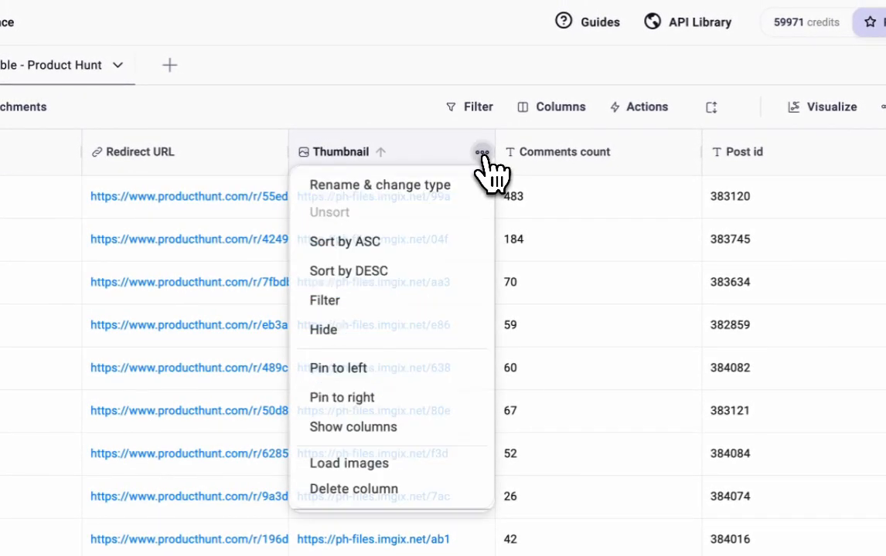
left_click(407, 186)
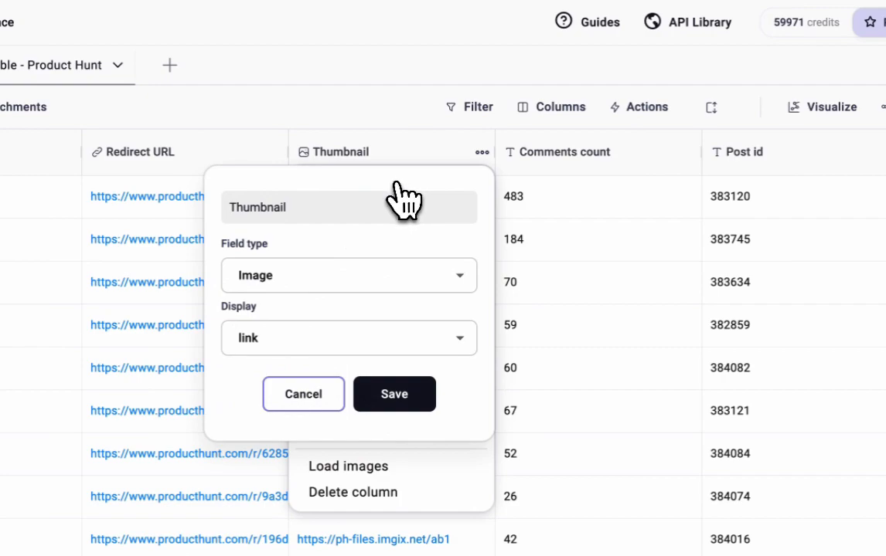
left_click(279, 330)
left_click(278, 332)
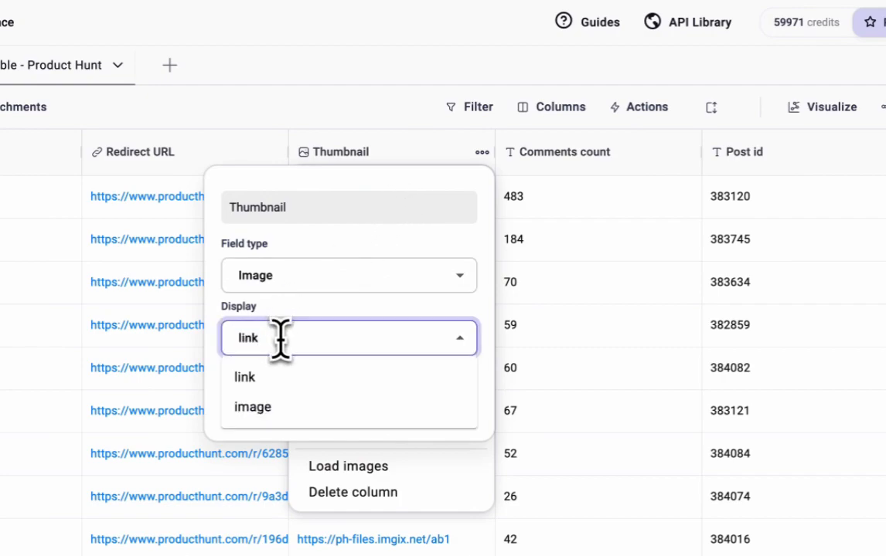
left_click(277, 406)
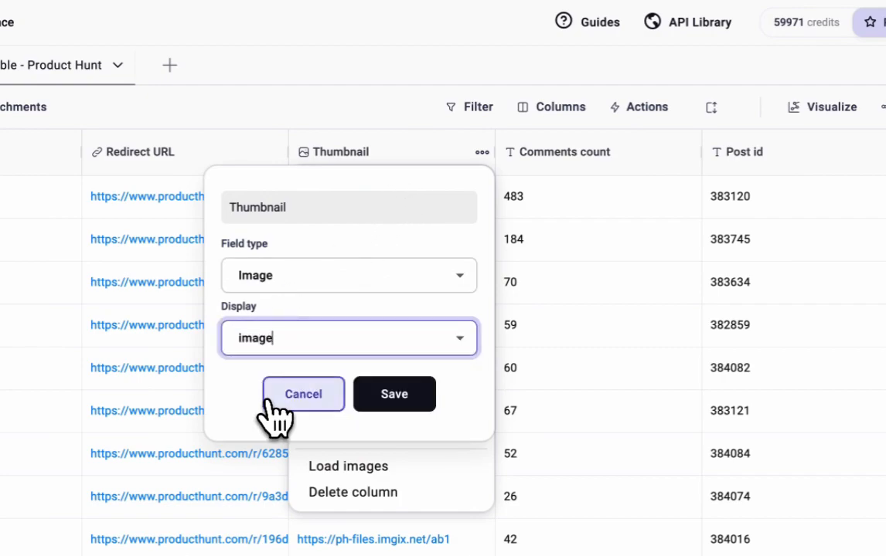
left_click(415, 421)
left_click(572, 329)
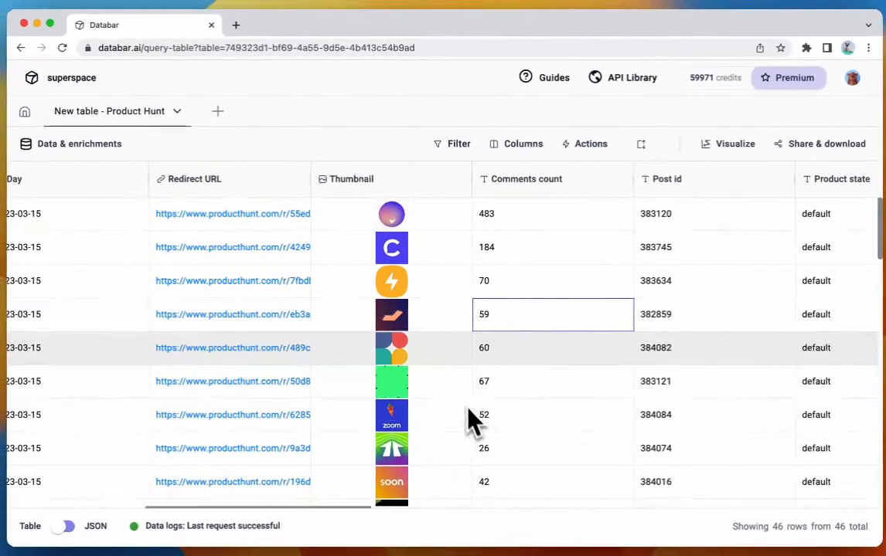
scroll(456, 379, "down", 15)
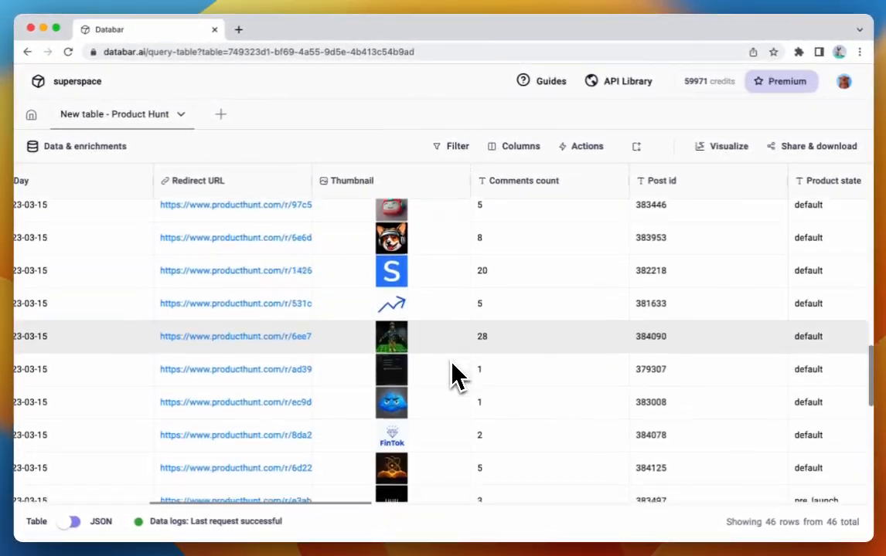
scroll(456, 375, "up", 15)
scroll(452, 371, "left", 10)
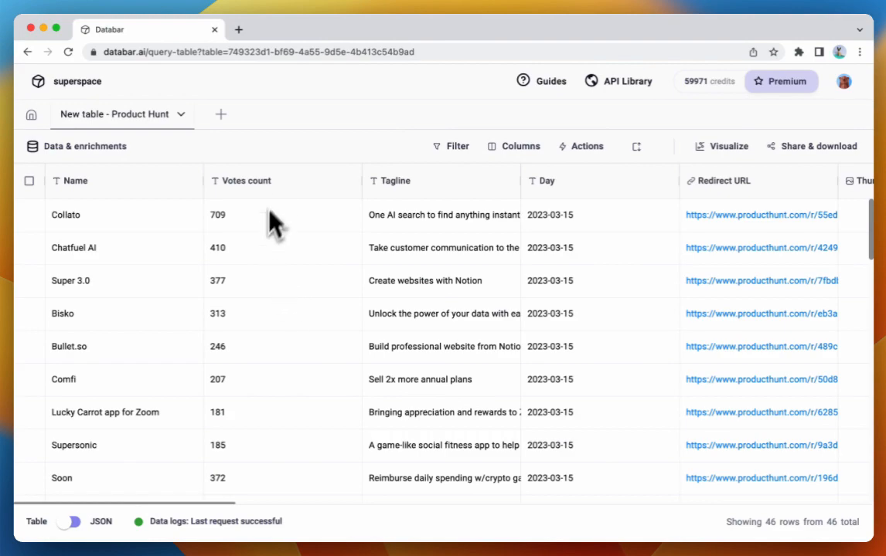
- Visualize the table in a new chart by adding a Bar trace with name as its X data
left_click(731, 155)
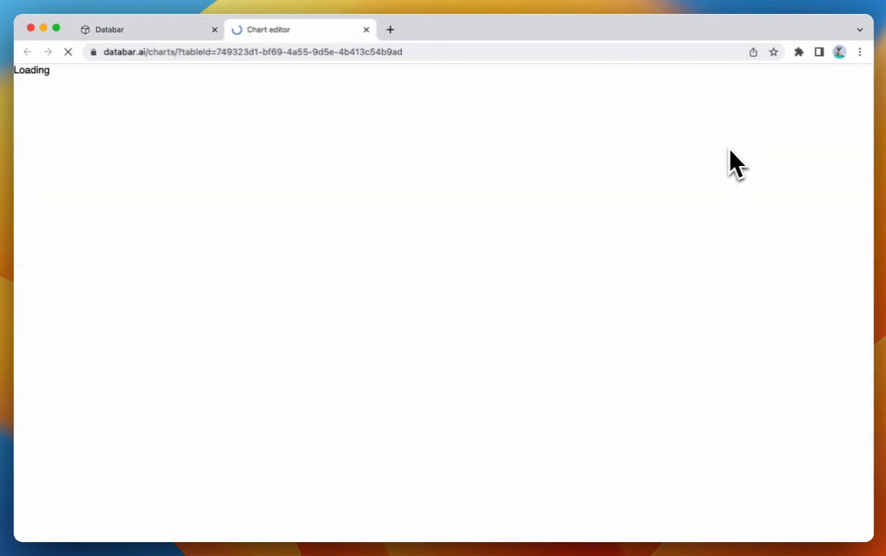
left_click(259, 82)
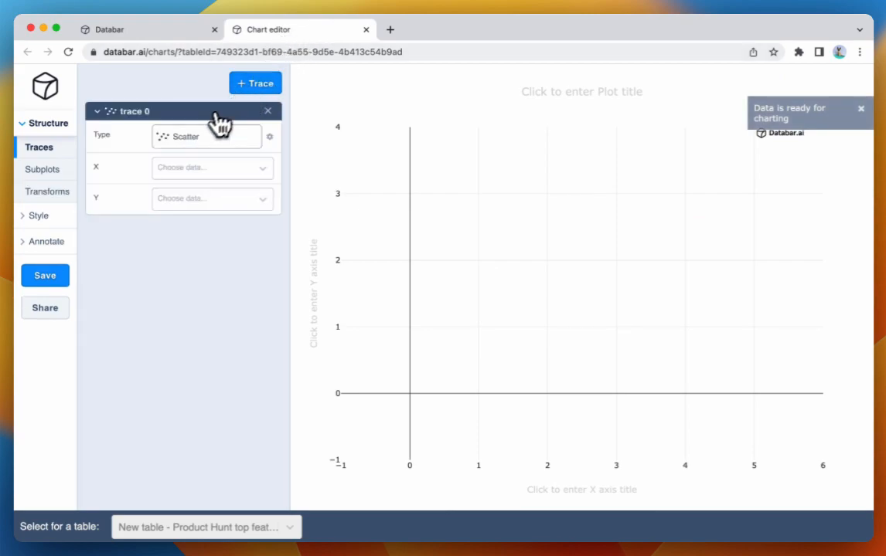
left_click(207, 137)
left_click(263, 159)
left_click(213, 171)
type("name")
left_click(172, 189)
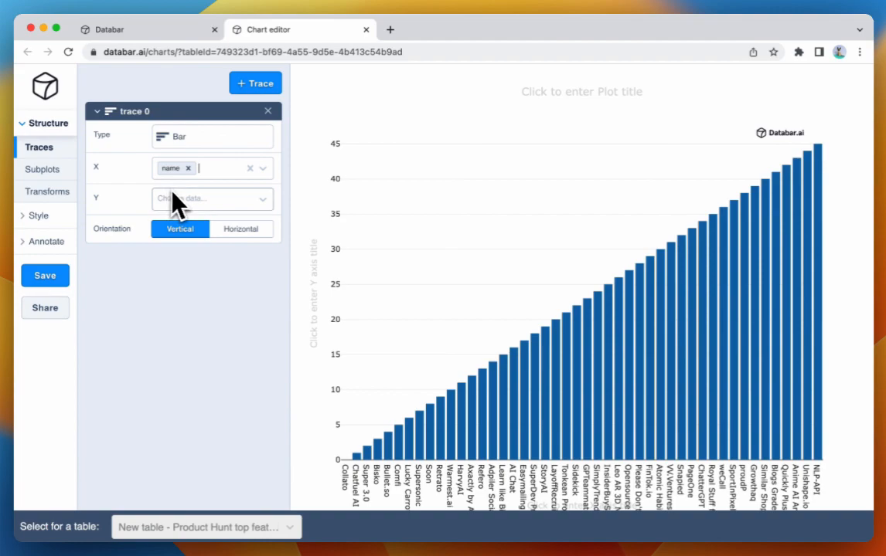
- Set the bar trace's Y data to votes_count
left_click(173, 196)
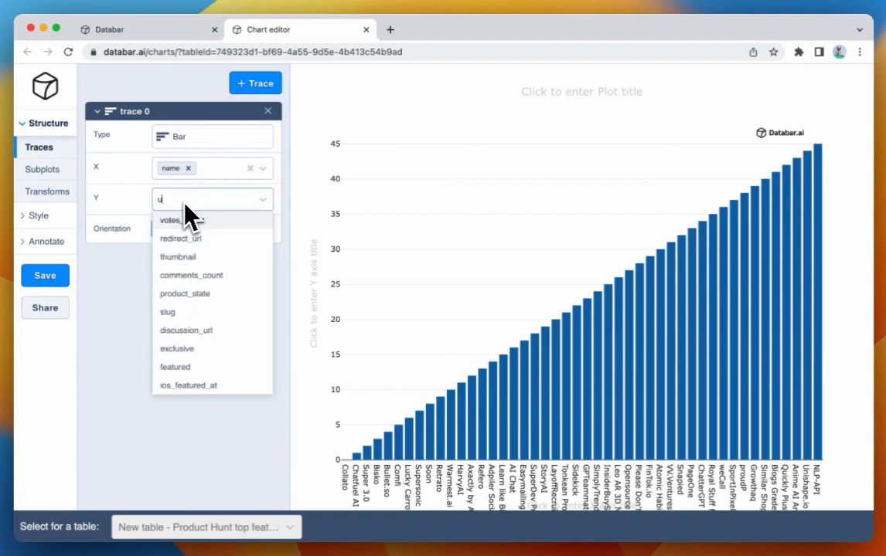
type("upv")
left_click(184, 203)
left_click(184, 201)
type("vot")
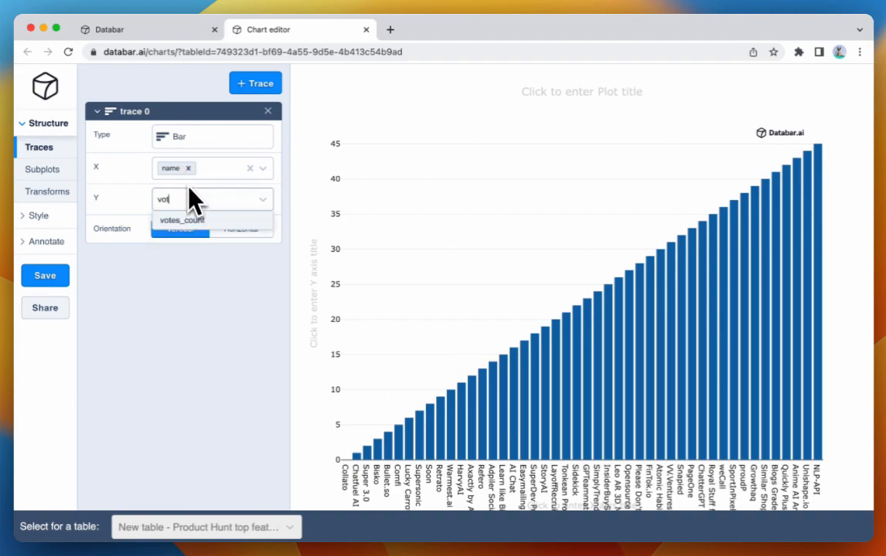
left_click(193, 220)
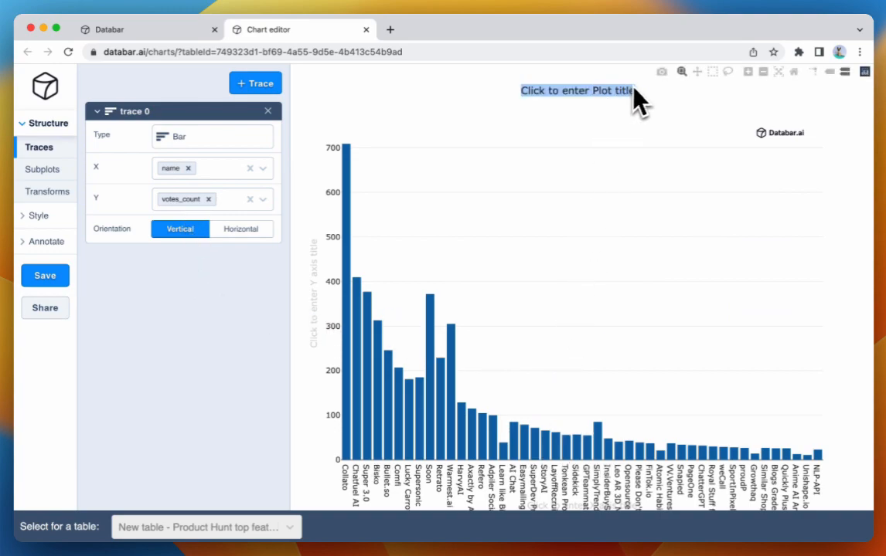
- Title the plot "Product Hunt Featured March 15"
type("Product Hn")
type("nt Featured March 5")
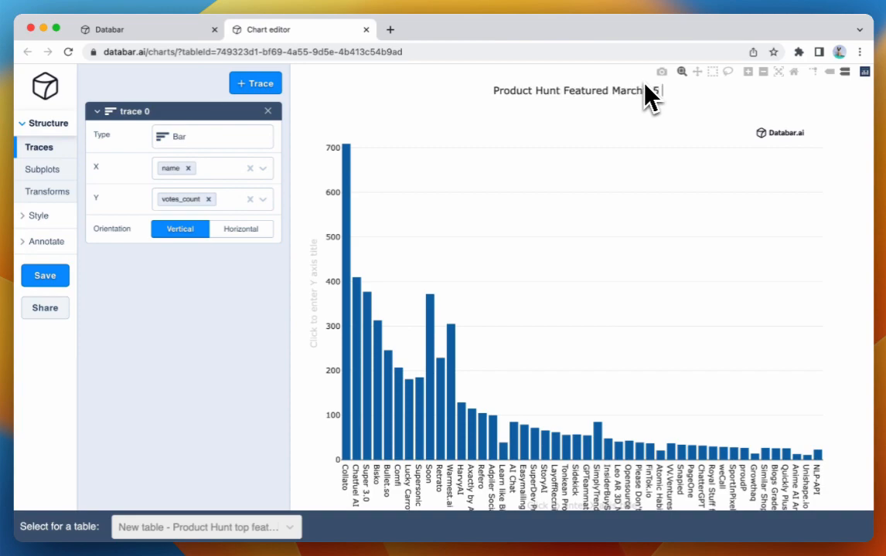
key("Return")
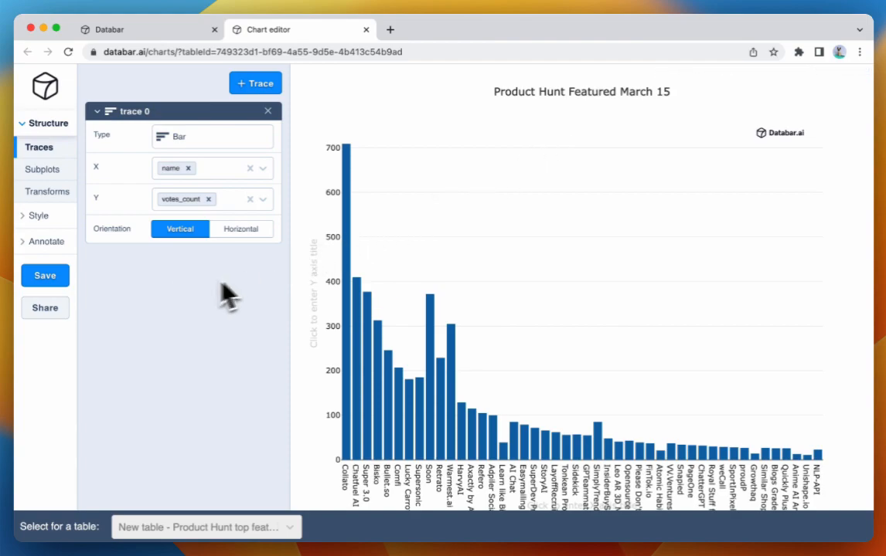
- Save the chart under the name "PH Featured"
left_click(48, 278)
left_click(437, 118)
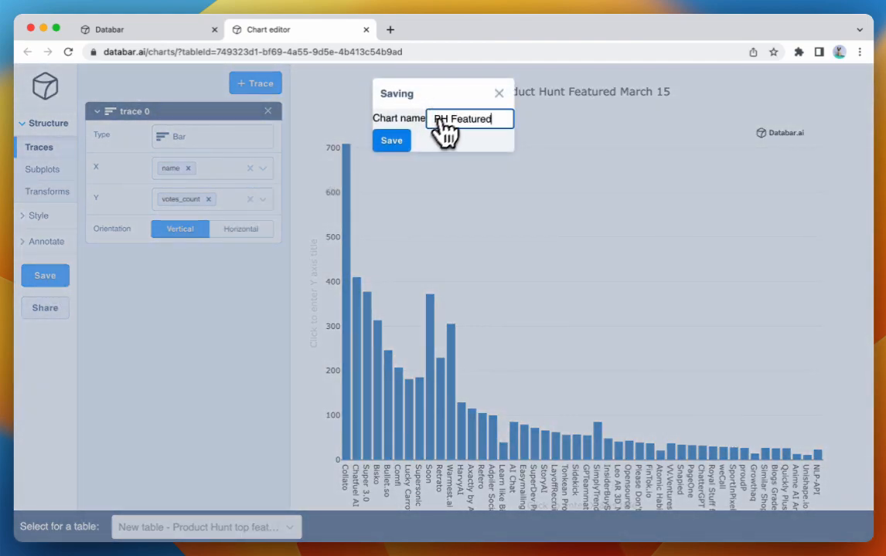
left_click(396, 145)
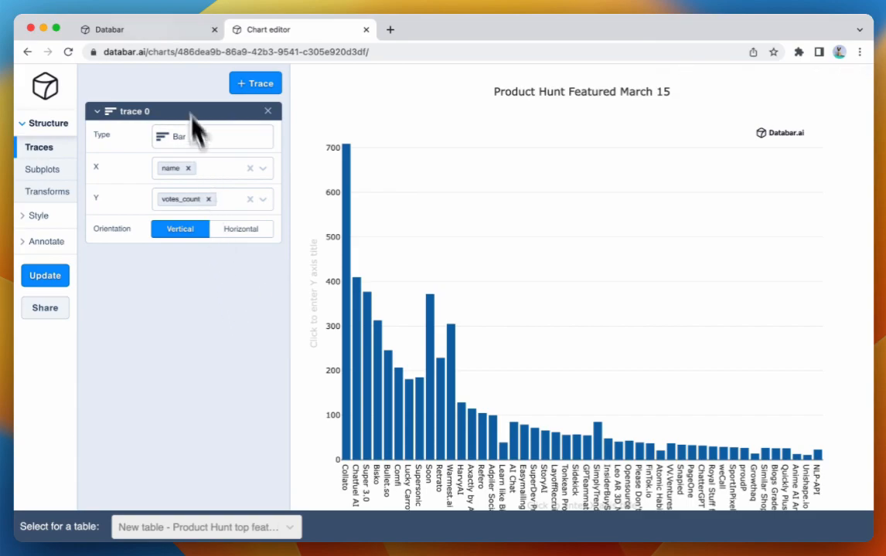
- Return to the Product Hunt table and review its remaining columns and the sharing, download and streaming options
left_click(139, 30)
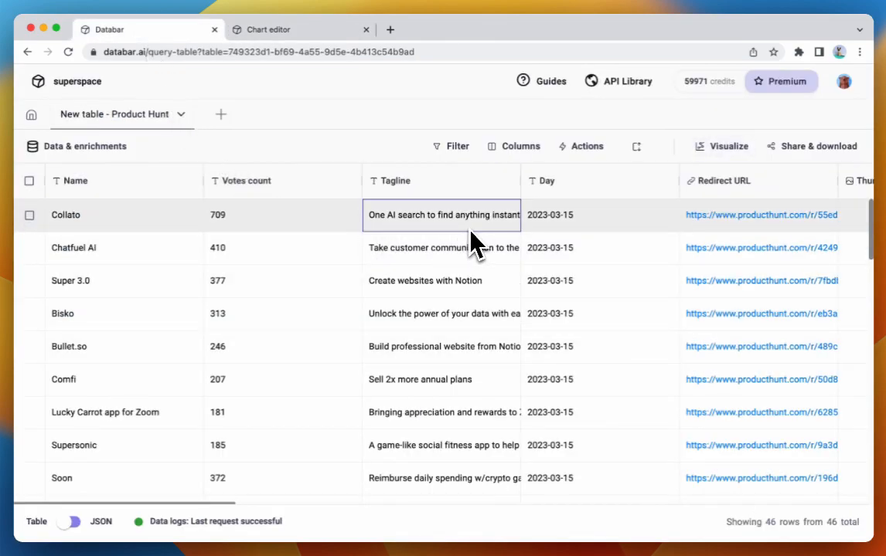
scroll(469, 233, "right", 15)
scroll(510, 235, "right", 3)
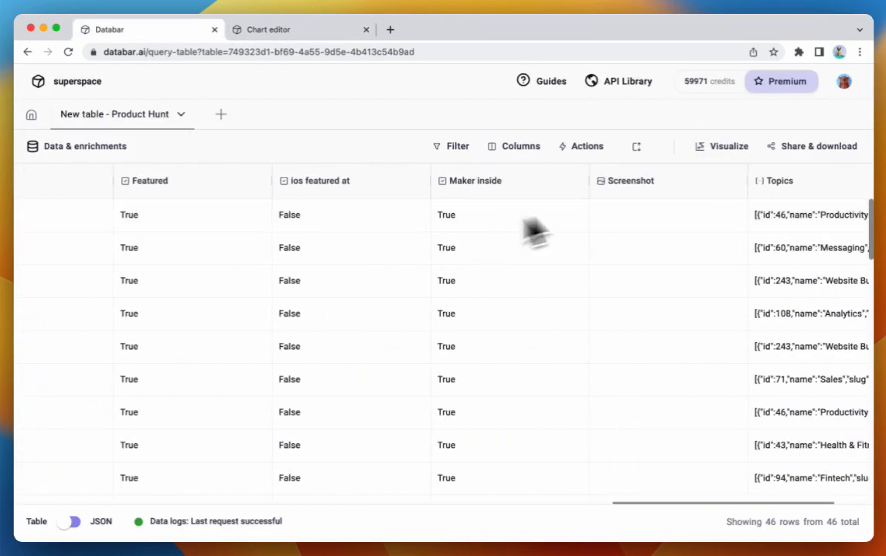
left_click(790, 149)
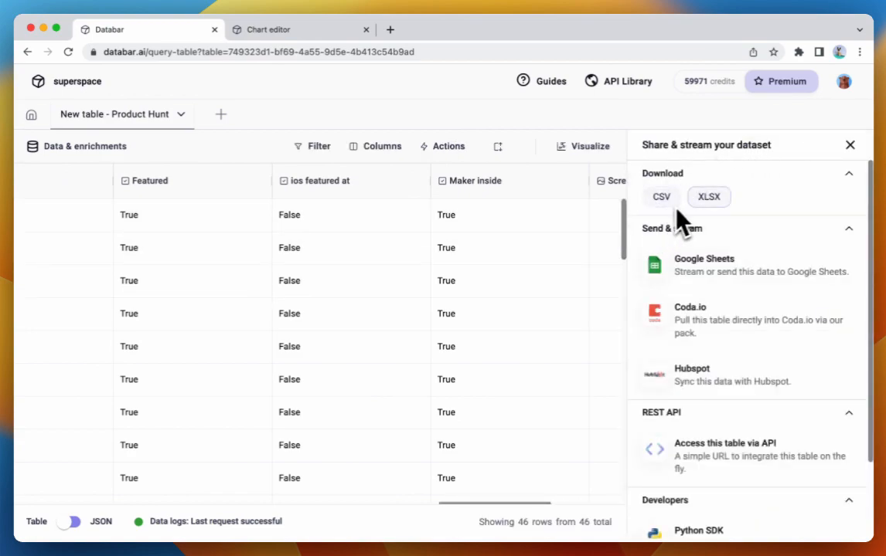
scroll(727, 340, "down", 2)
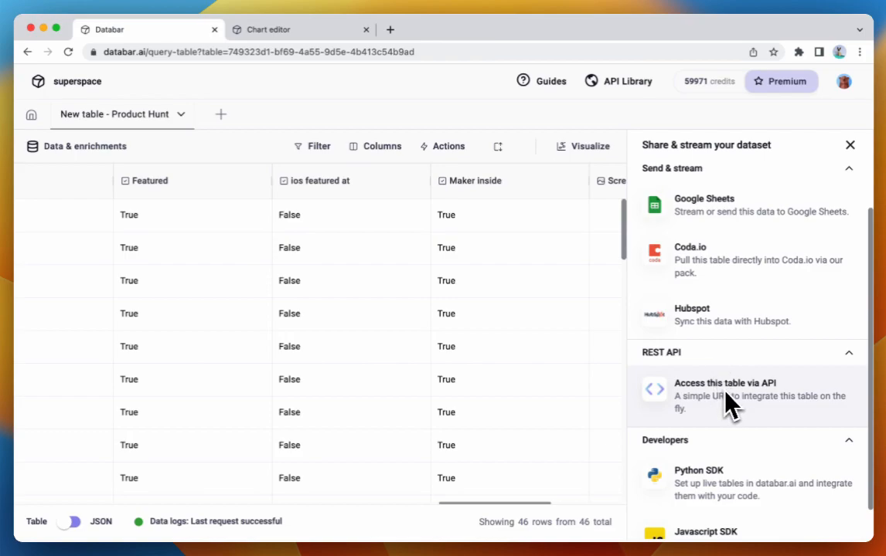
scroll(727, 347, "up", 2)
left_click(849, 145)
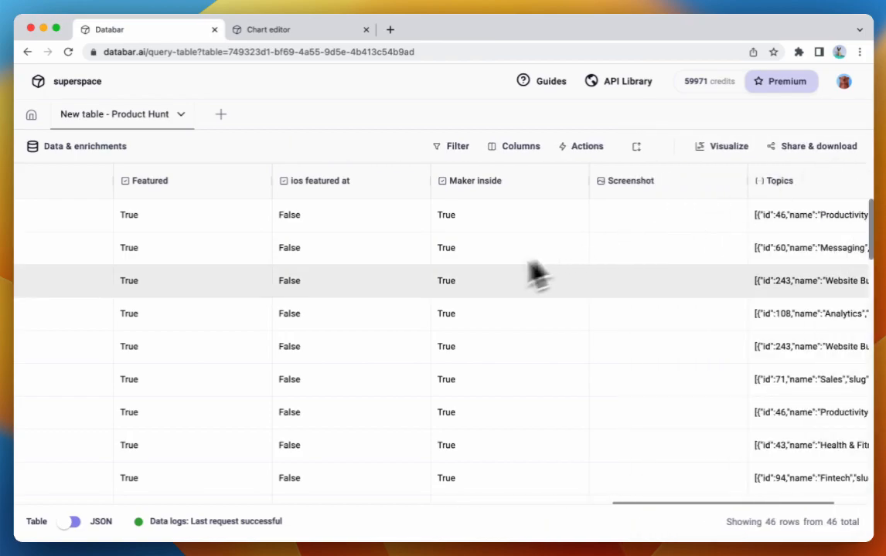
scroll(546, 270, "left", 15)
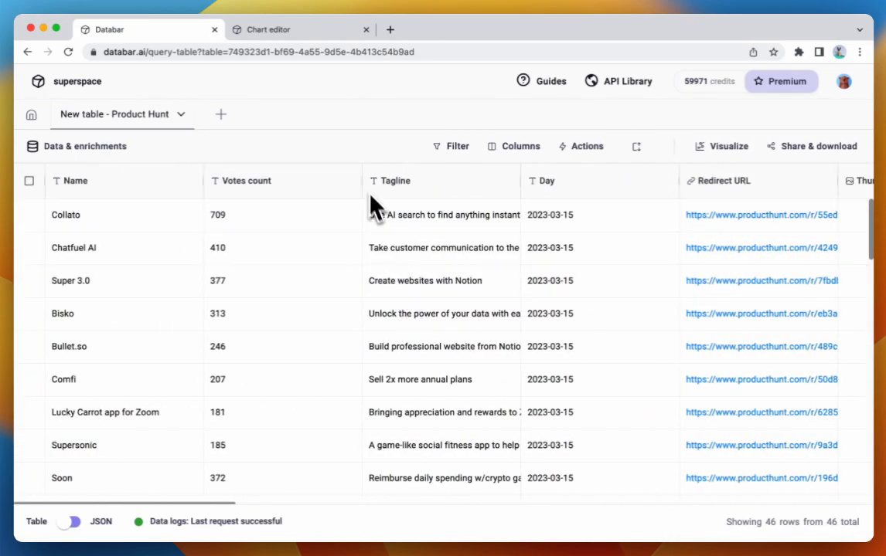